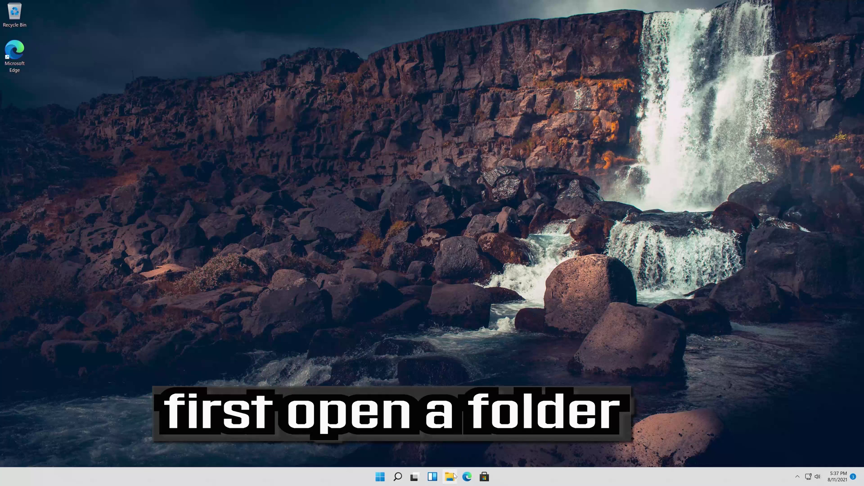
Open the properties of the Samsung USB (E:) drive from This PC in File Explorer.
click(450, 477)
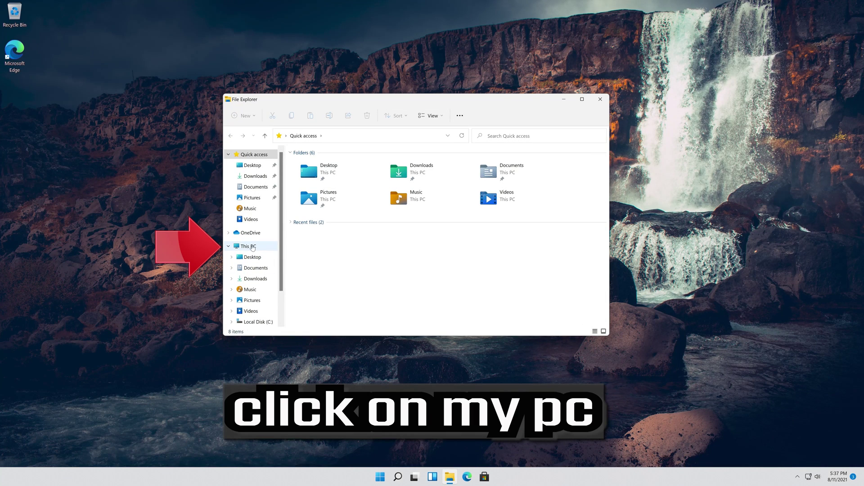
click(253, 247)
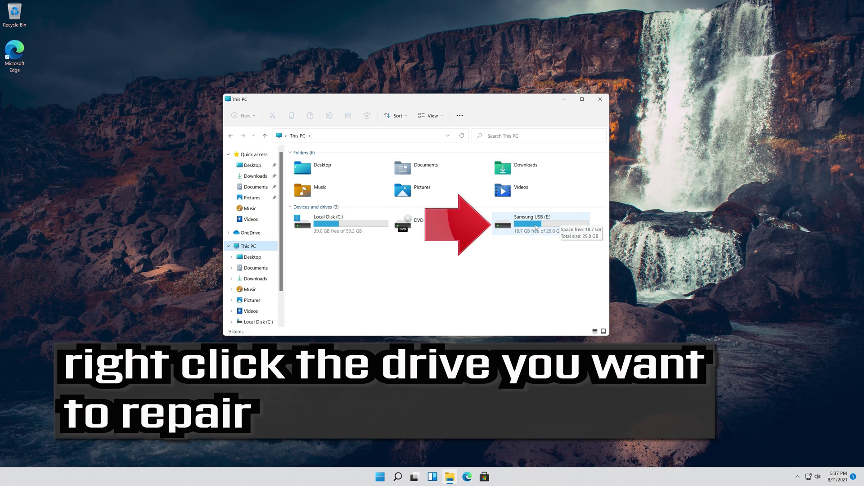
right_click(536, 227)
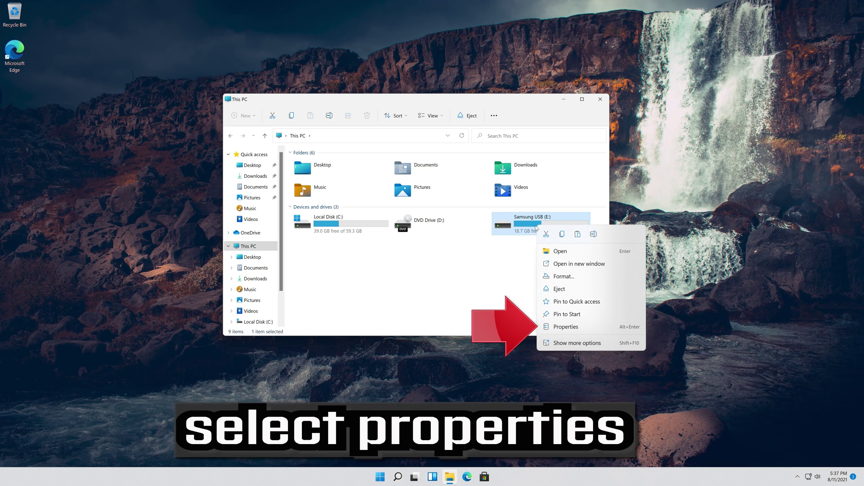
click(584, 326)
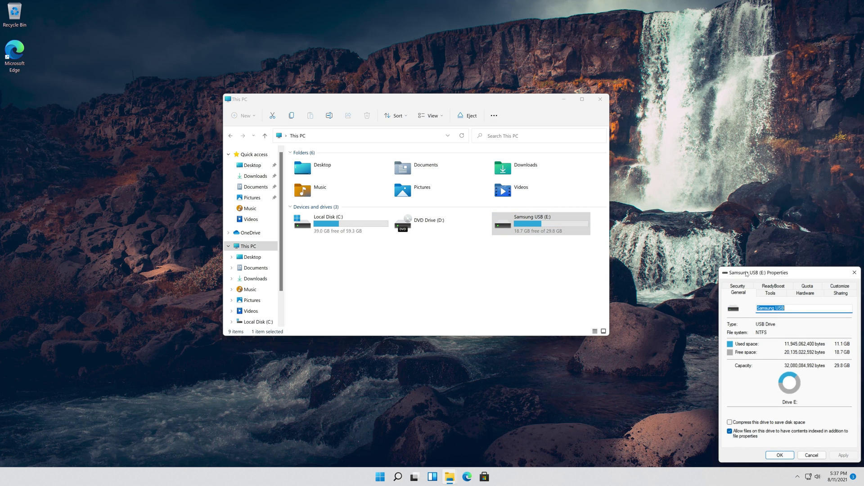
drag(746, 273, 395, 126)
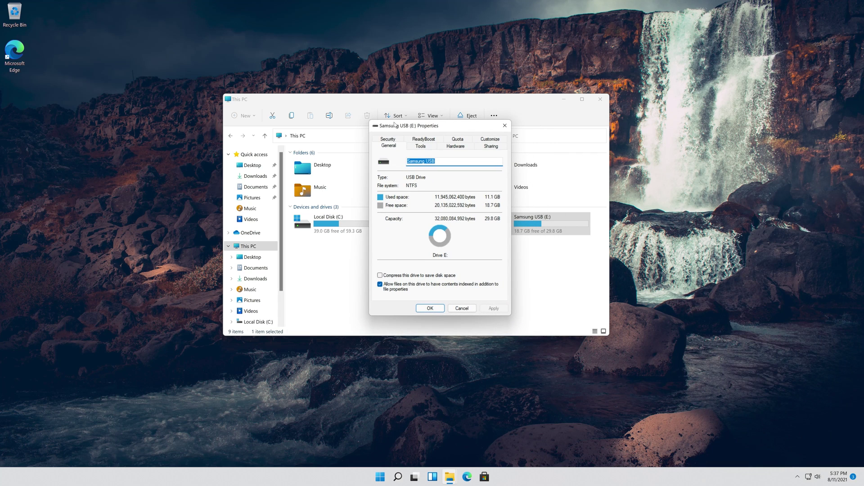
Run error checking on the Samsung USB (E:) drive with Scan and repair drive, and close the drive's properties.
click(431, 146)
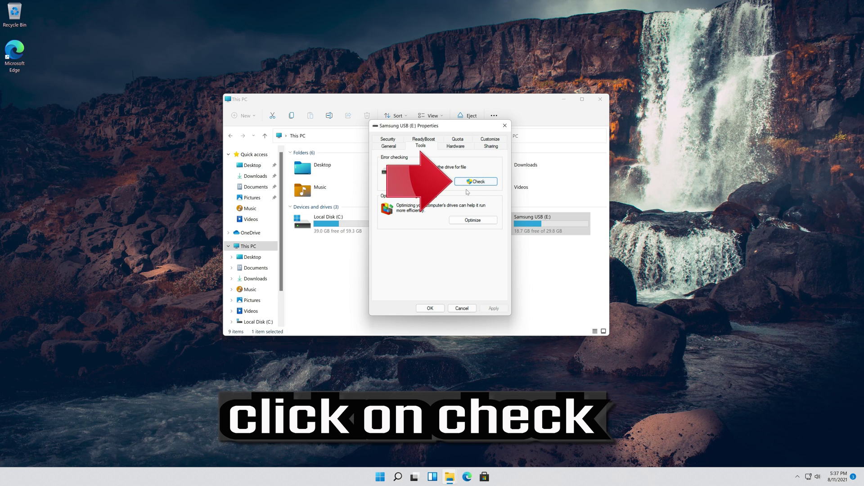
click(476, 182)
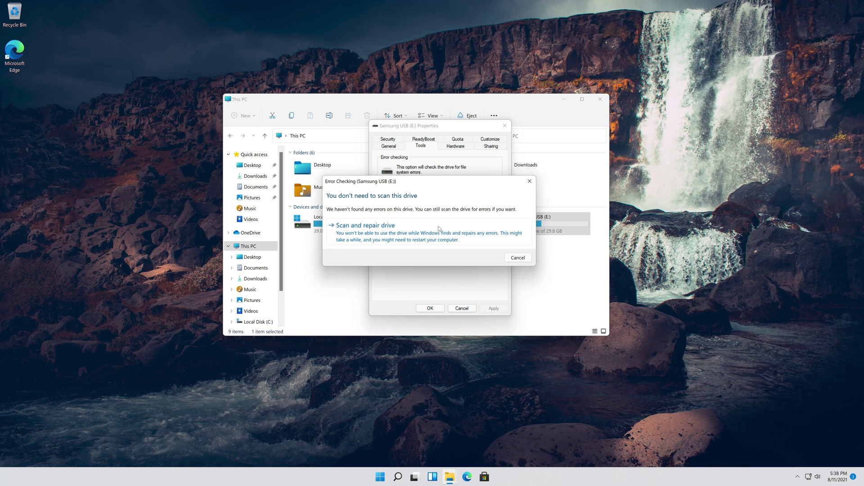
click(439, 229)
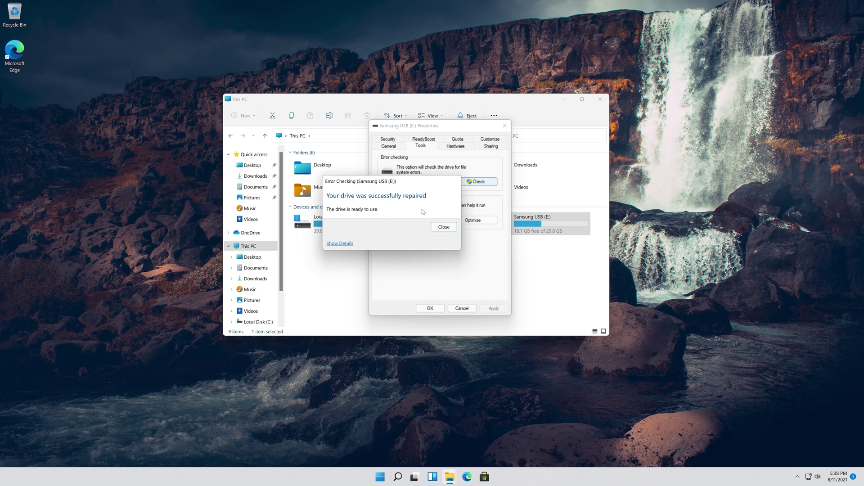
click(444, 226)
click(430, 309)
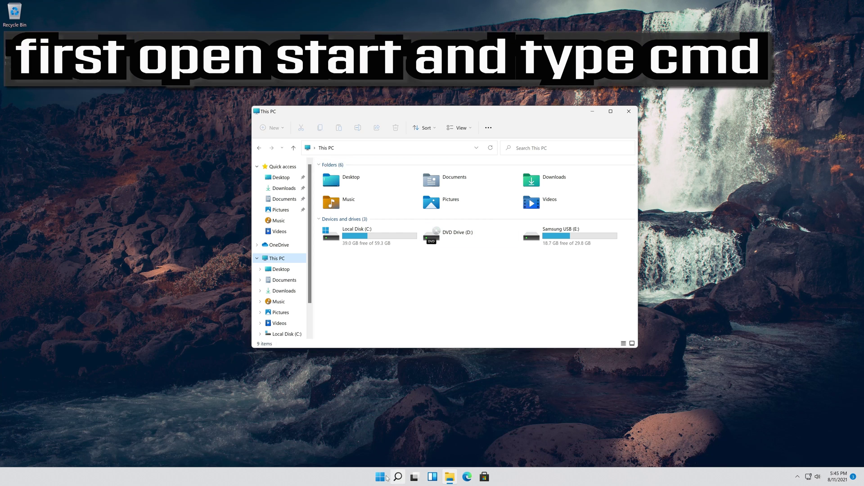
Search for cmd and run Command Prompt as administrator, allowing it to make changes to the device.
click(378, 477)
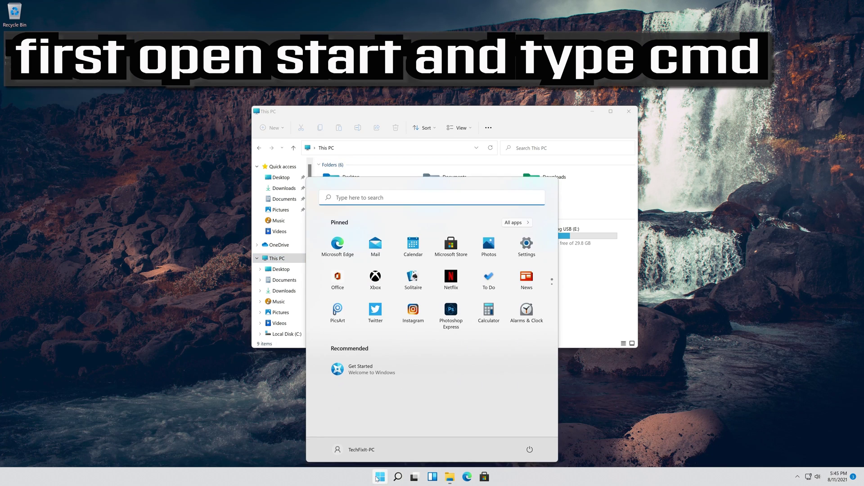
text(cmd)
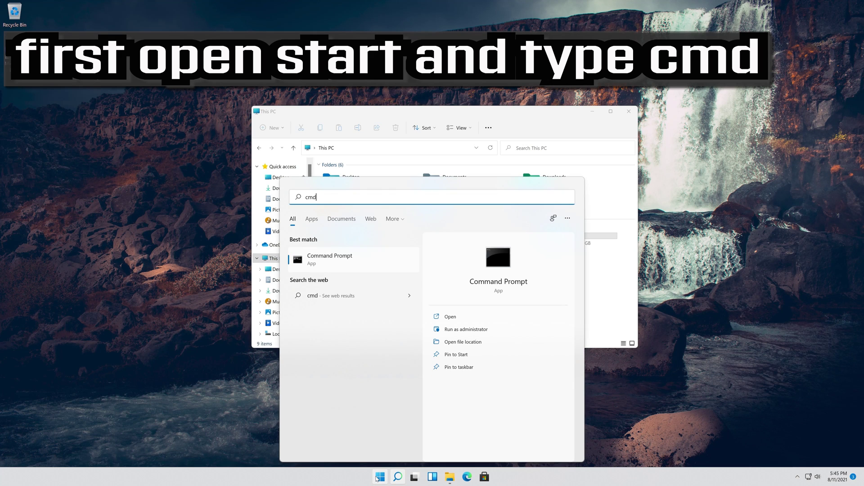
right_click(342, 266)
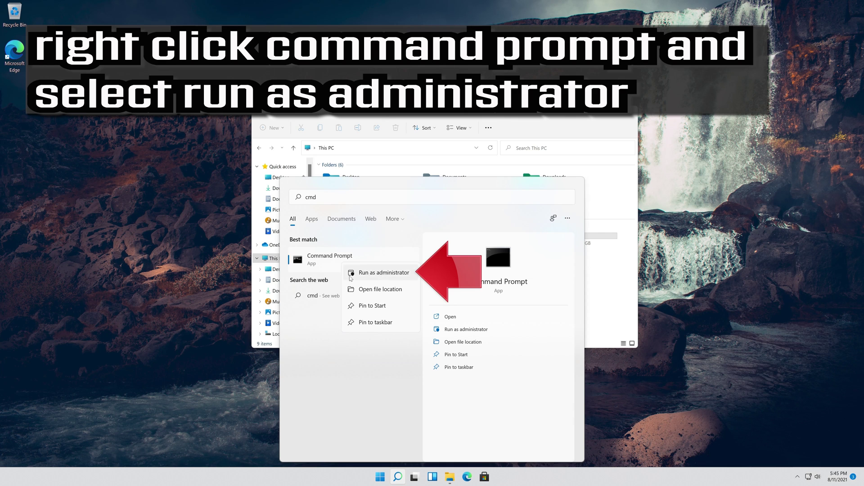
click(388, 274)
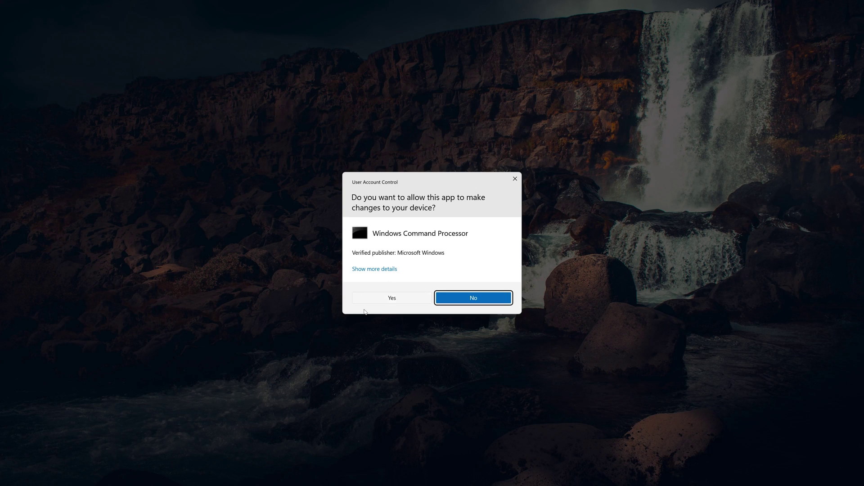
click(393, 298)
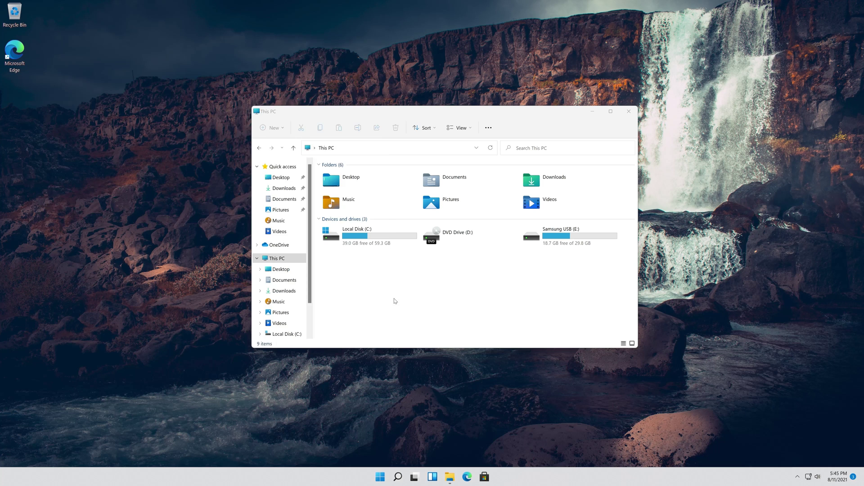
drag(259, 65, 348, 154)
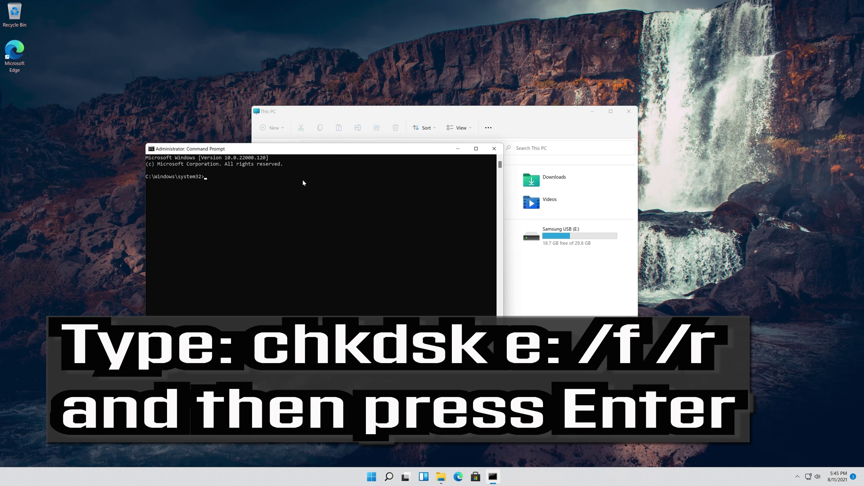
Check and repair drive E: with the command chkdsk e: /f /r, and close Command Prompt with exit.
text(chkdsk e: /f /r)
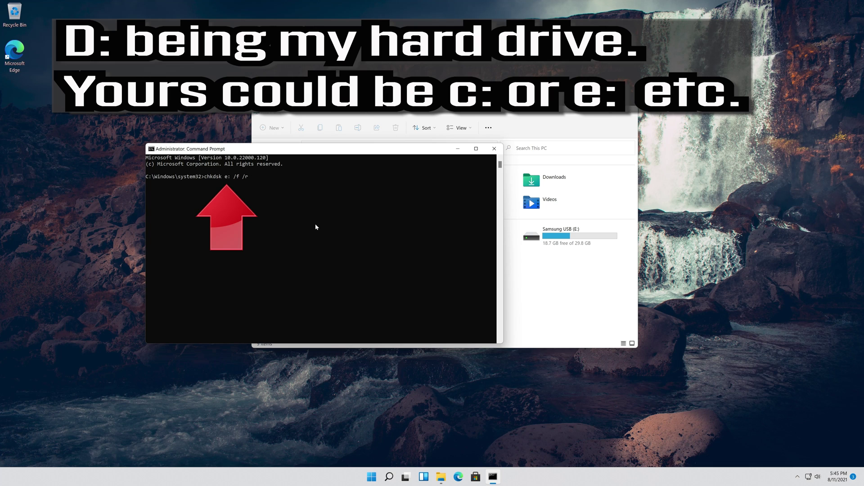
key(Return)
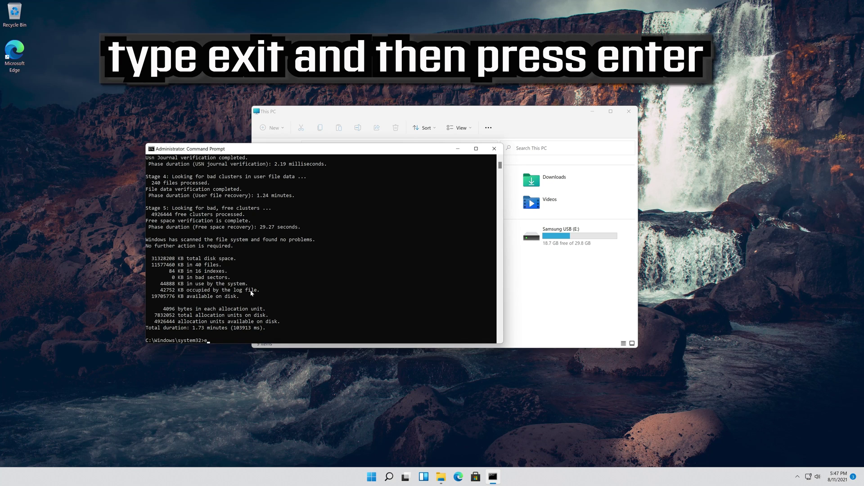
text(xit)
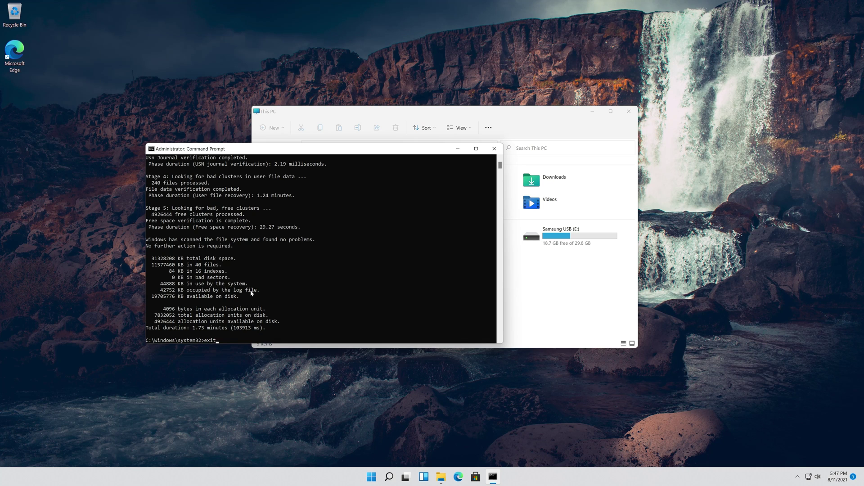
key(Return)
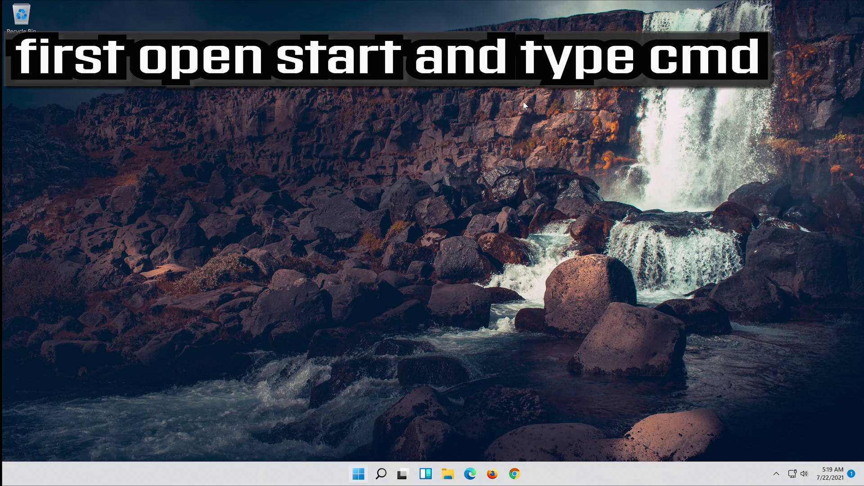
Open an elevated Command Prompt through a search for cmd, approve the User Account Control request and reposition its window.
click(358, 473)
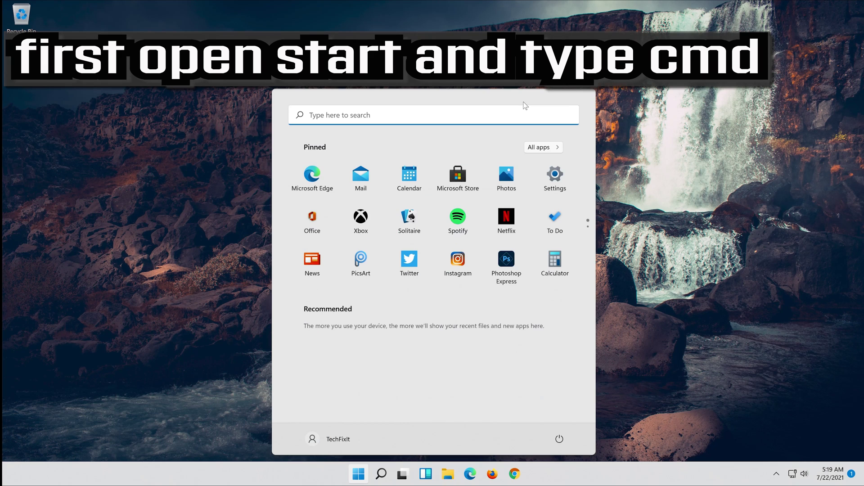
text(cmd)
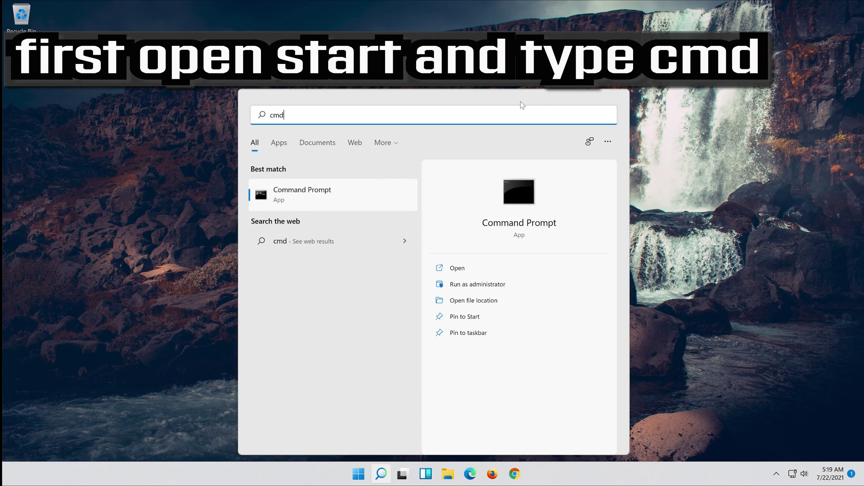
right_click(291, 194)
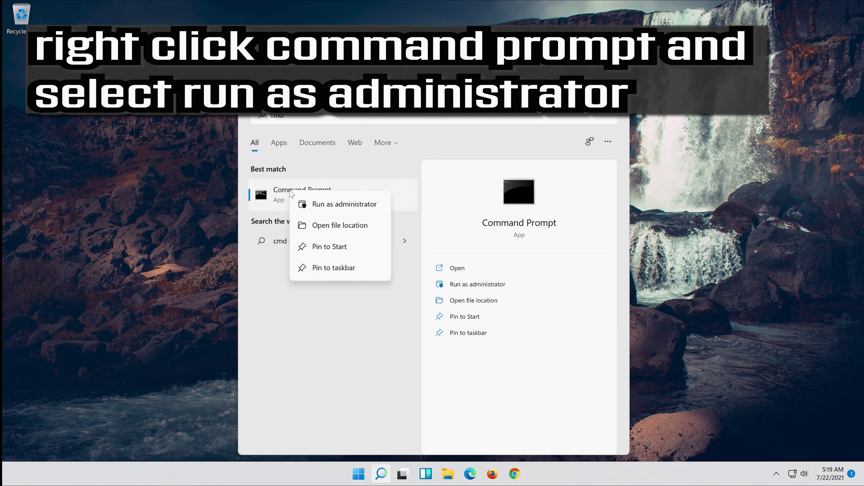
click(351, 205)
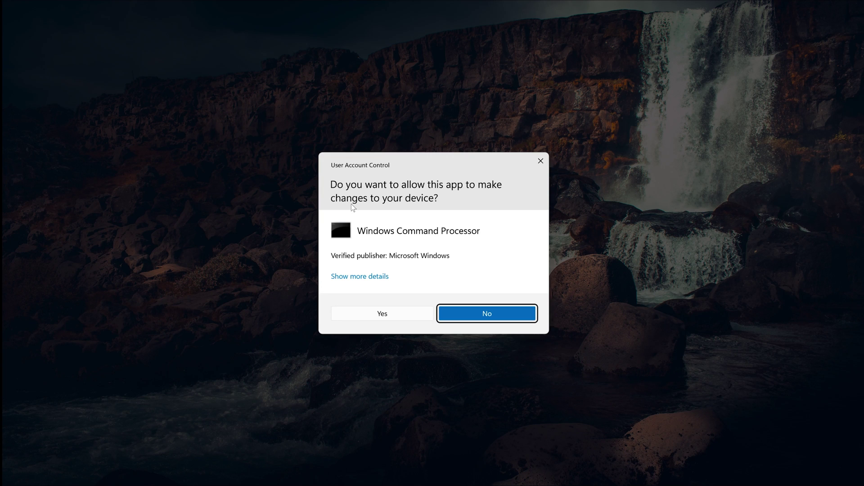
click(375, 315)
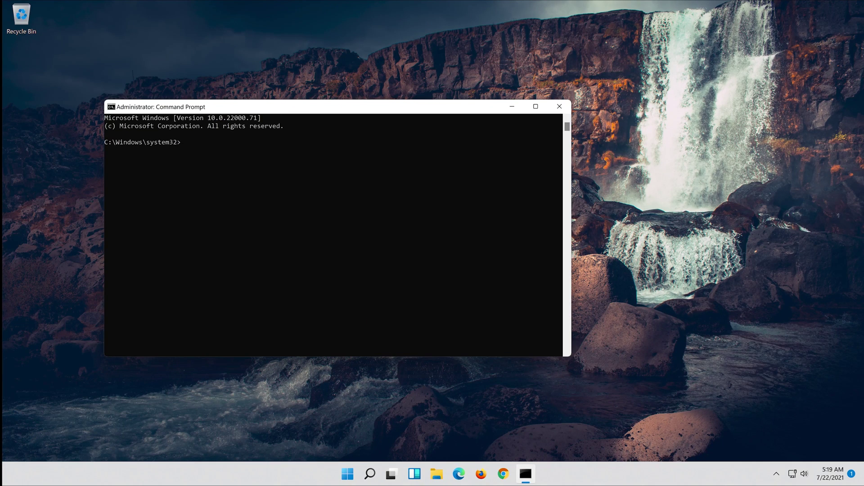
drag(297, 108, 430, 110)
Scan the system files with the command sfc /scannow, and close Command Prompt with exit.
text(sfc)
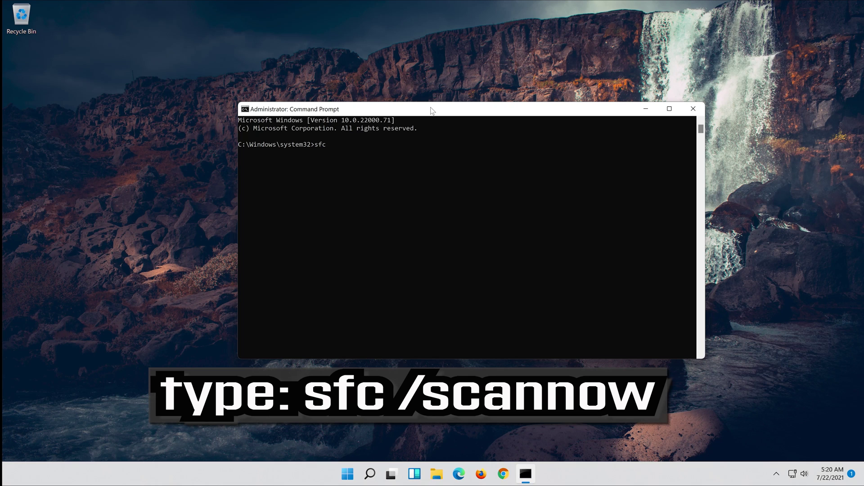
text( /scannow)
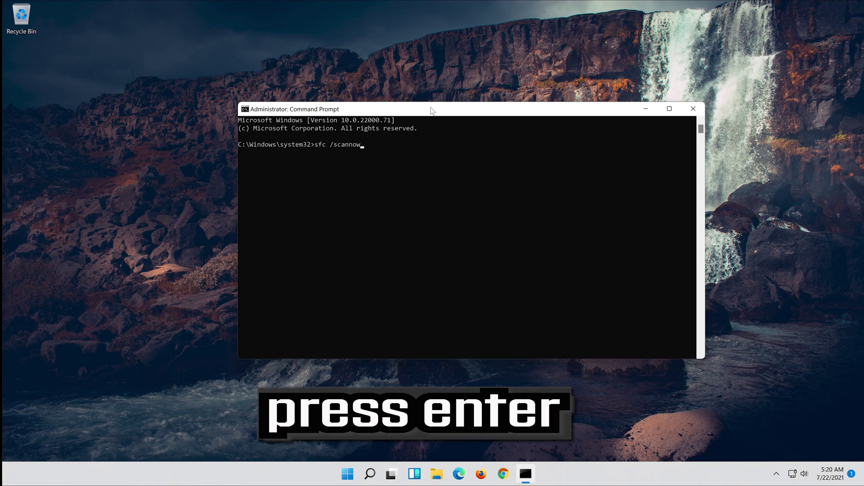
key(Return)
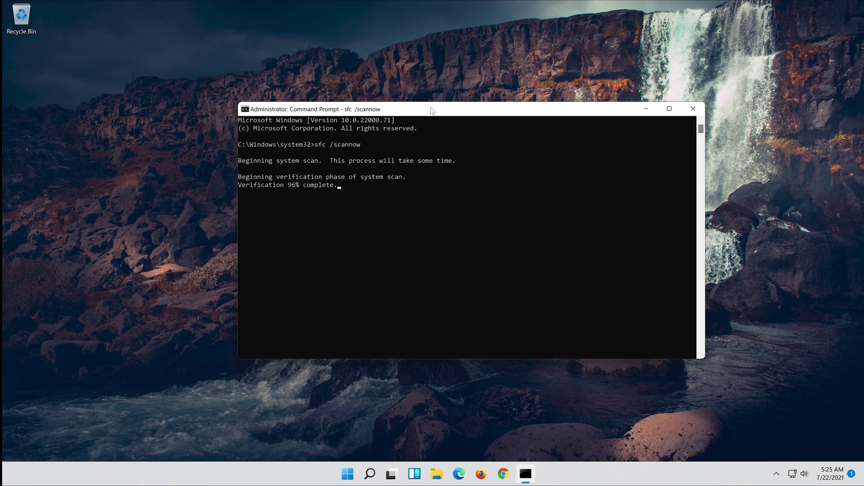
text(exi)
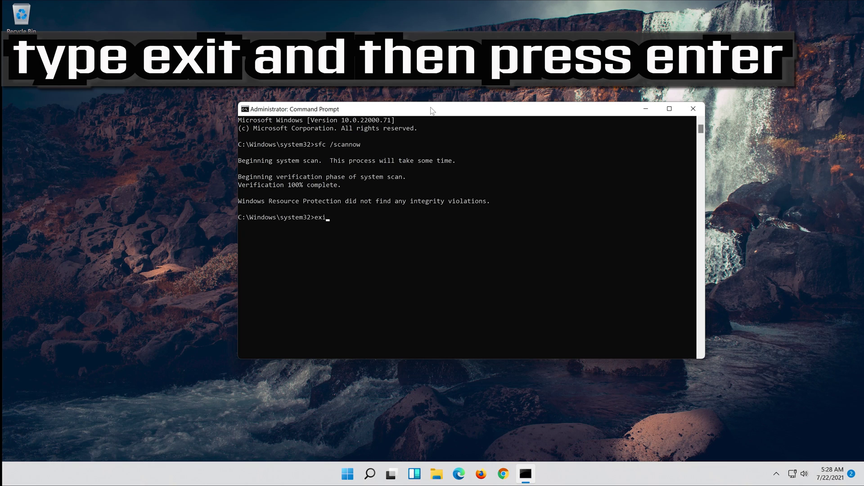
text(t)
key(Return)
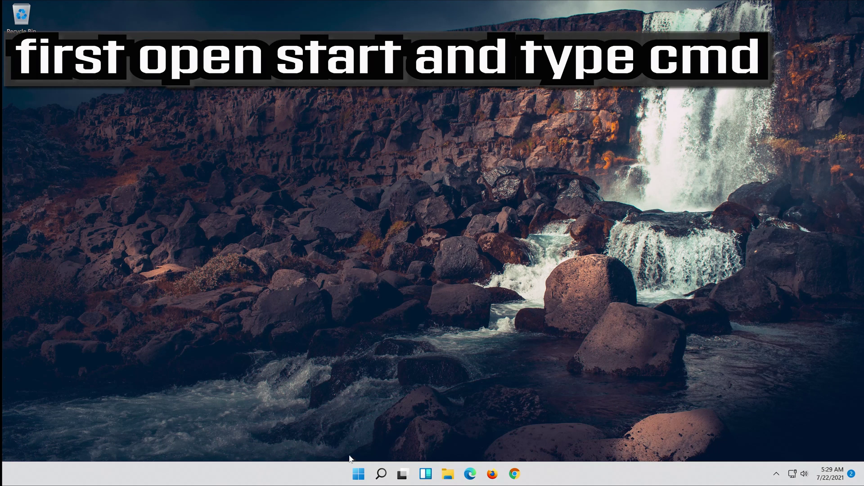
Find Command Prompt by searching for cmd, launch it with administrator rights and move its window nearer the screen centre.
click(358, 478)
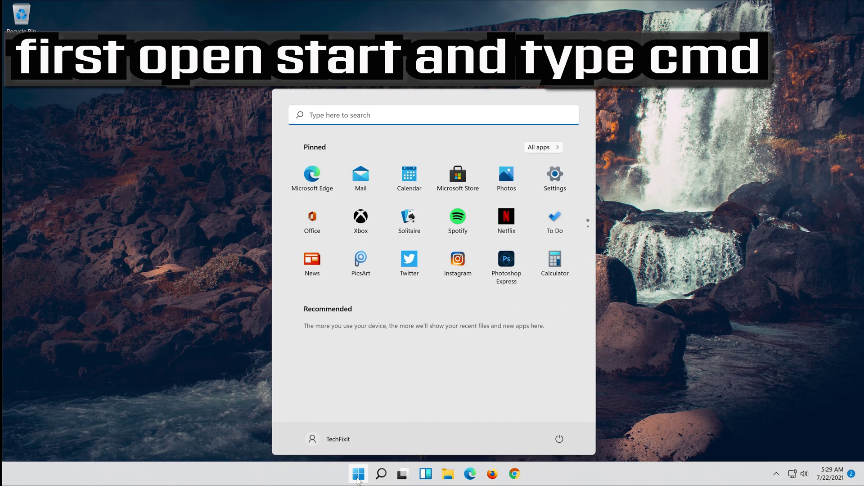
text(cmd)
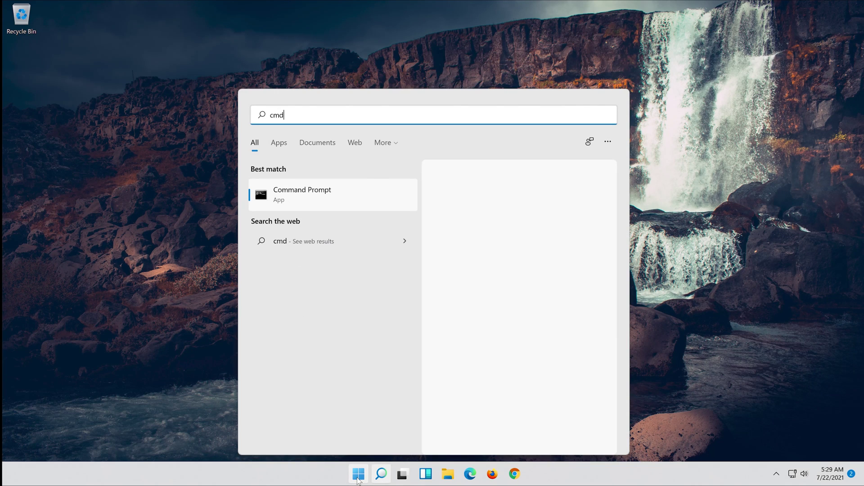
right_click(320, 187)
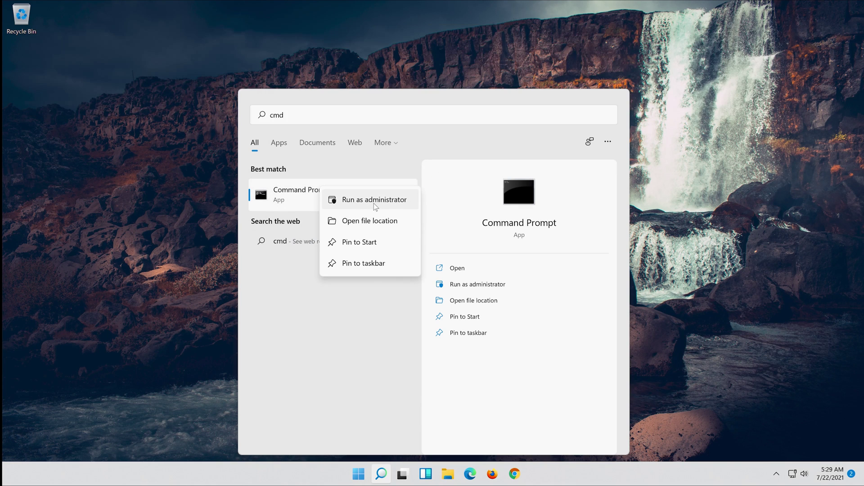
click(374, 202)
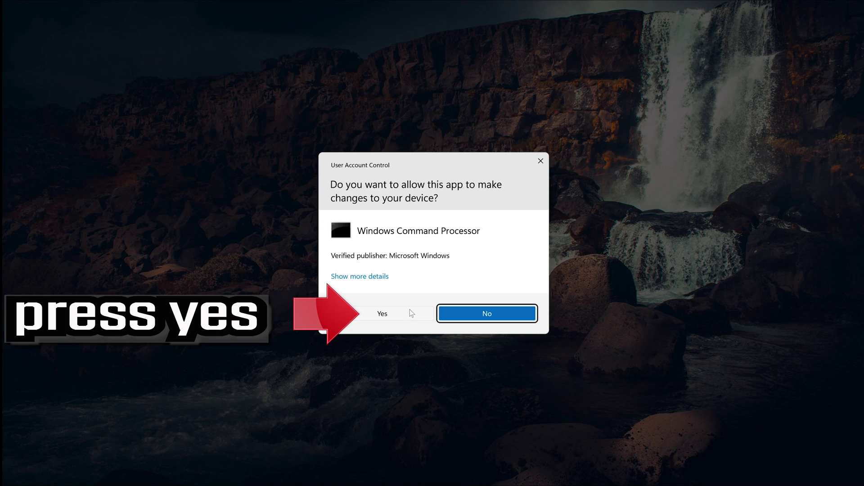
click(399, 314)
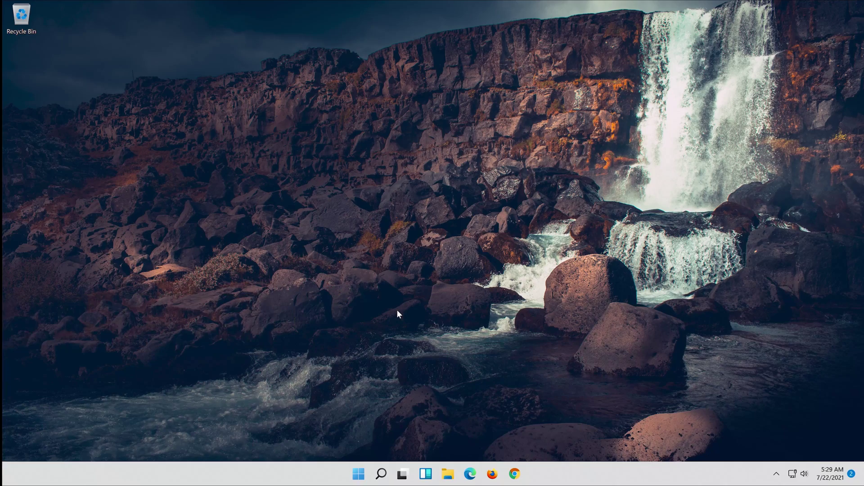
drag(258, 48, 435, 97)
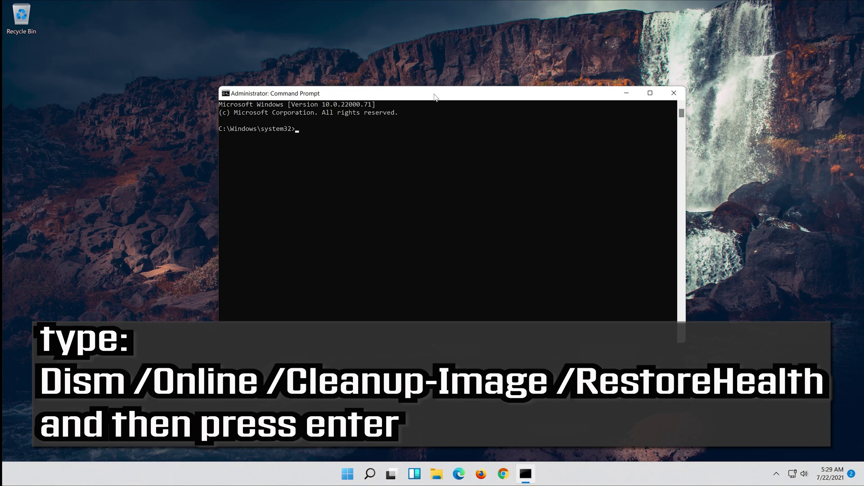
Repair the Windows image with the command Dism /Online /Cleanup-Image /RestoreHealth, and close Command Prompt with exit.
text(Dism /Online)
text(/Cleanup-Image /Restore)
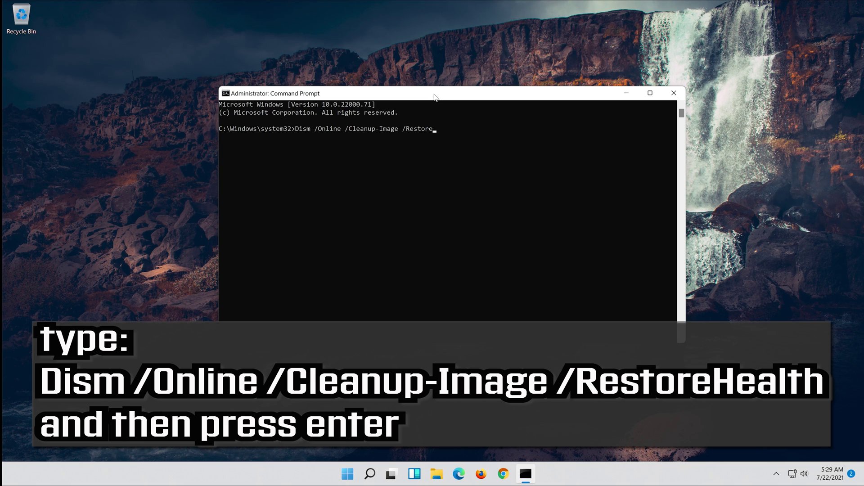
text(Health)
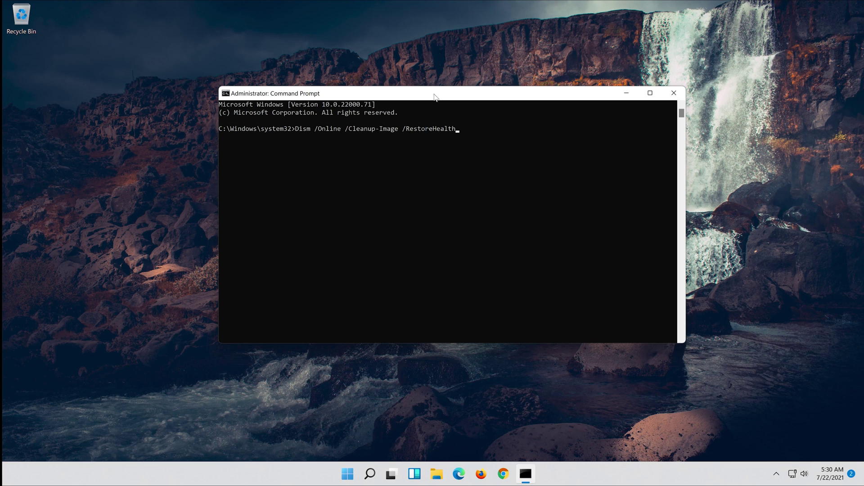
key(Return)
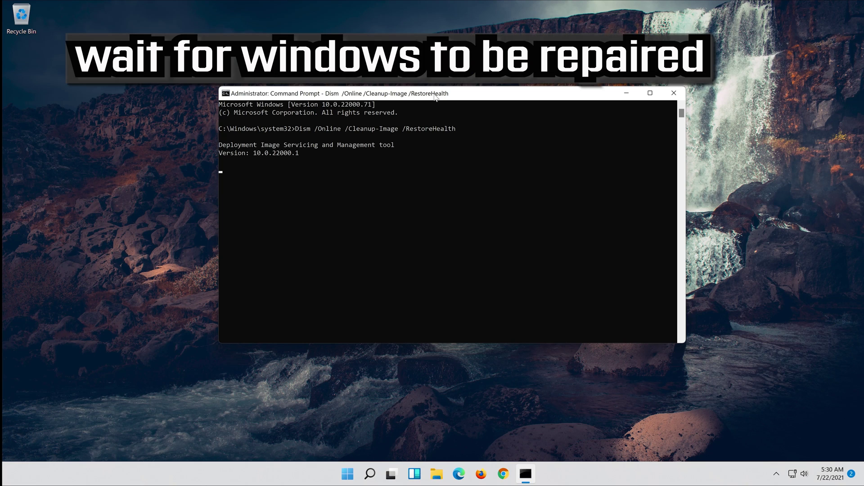
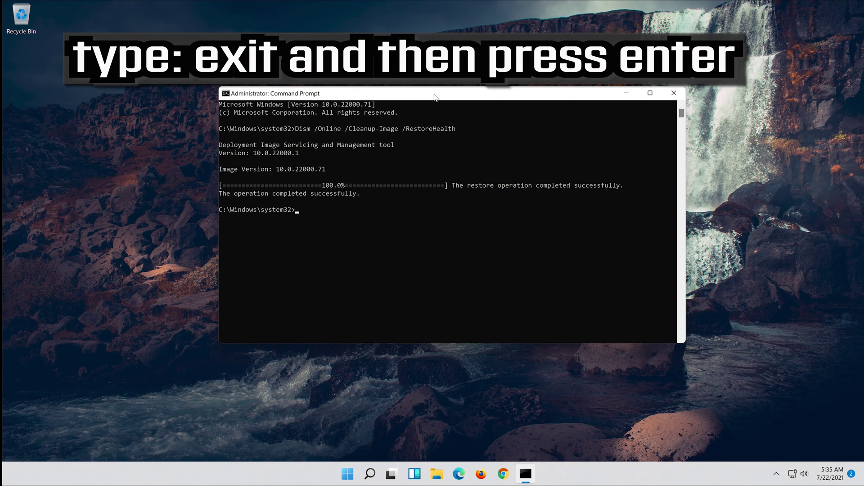
text(exit)
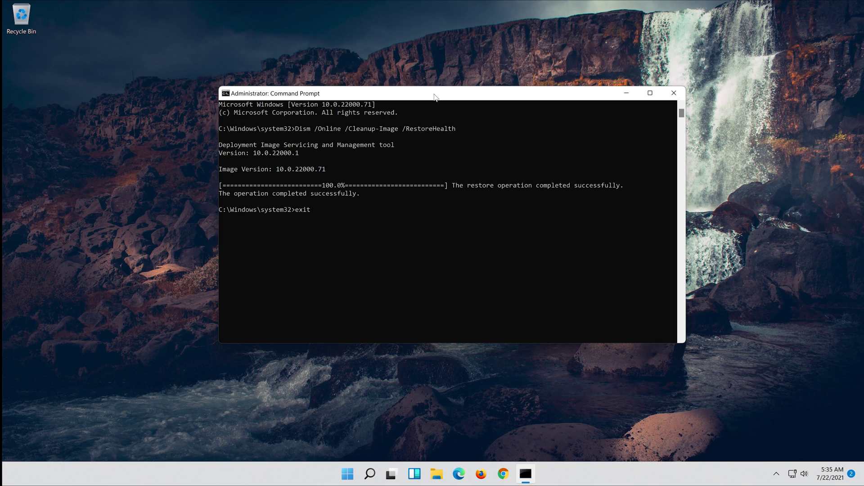
key(Return)
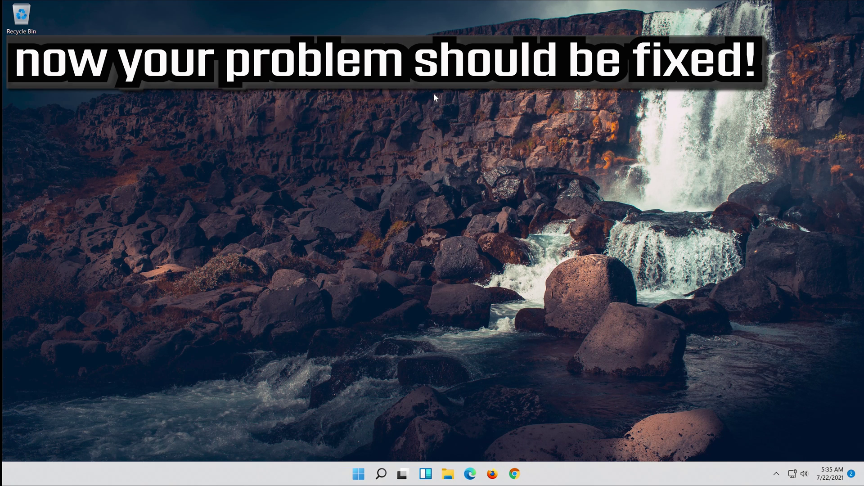